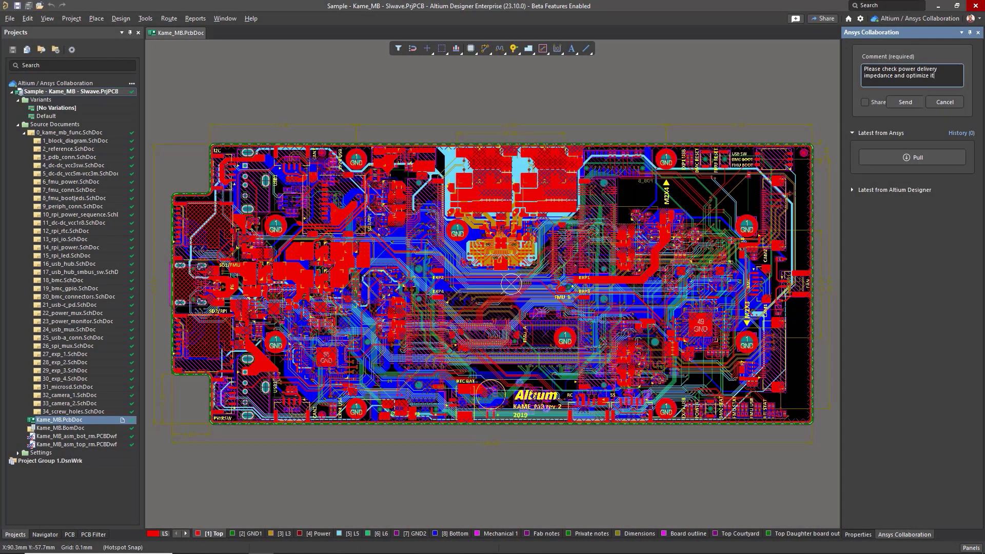
Step: Send Ansys the comment to check power delivery impedance and optimize it if needed
left_click(905, 102)
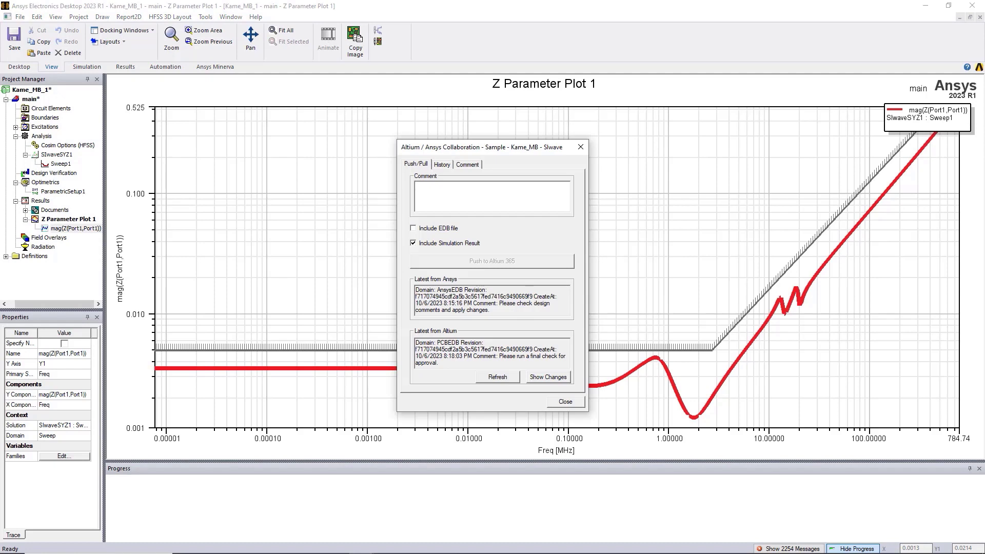
type("Approved.")
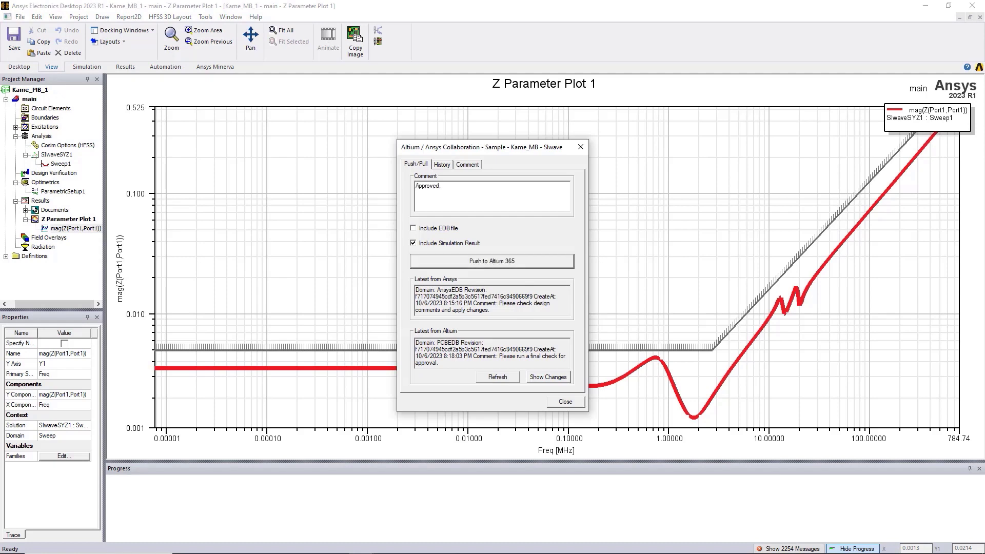